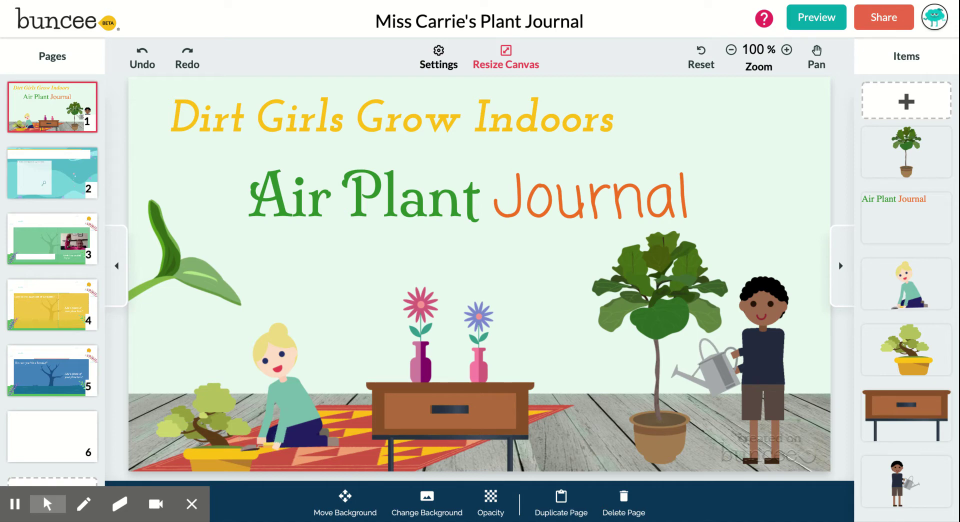
# Retype the 'd' in 'Indoors' in the 'Dirt Girls Grow Indoors' title, then move to page 2
pyautogui.click(294, 123)
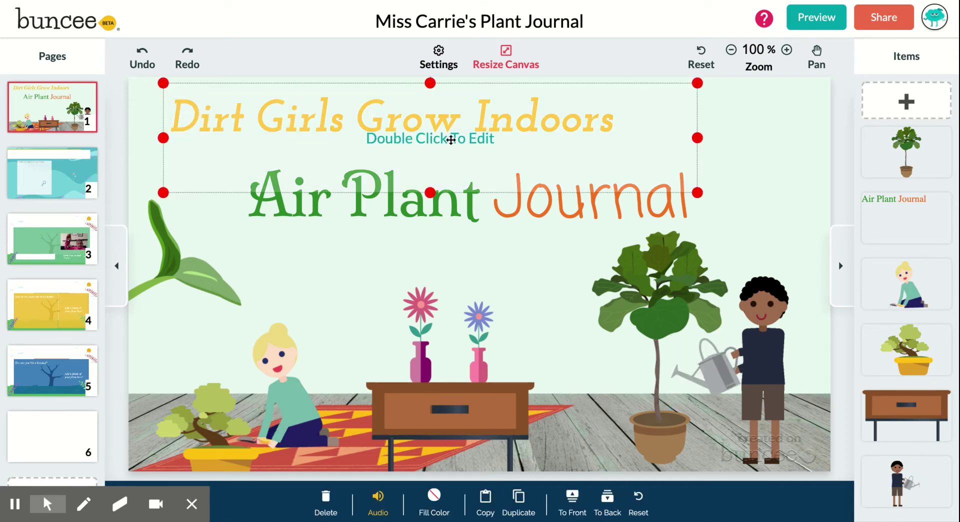
pyautogui.doubleClick(420, 142)
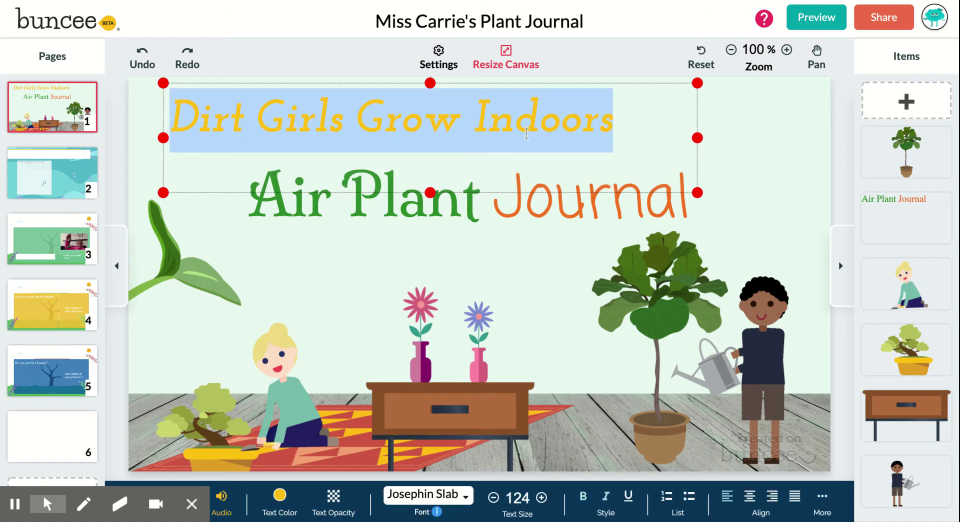
pyautogui.click(534, 120)
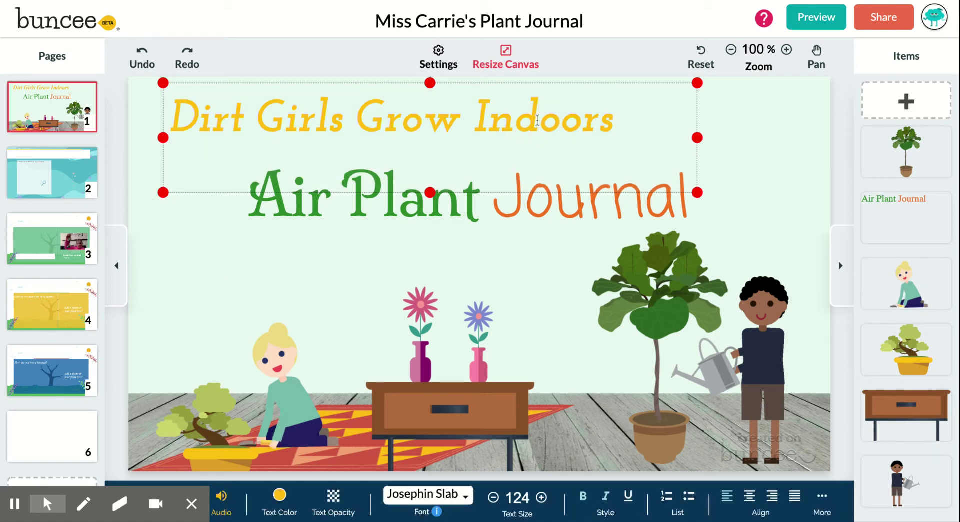
pyautogui.press('BackSpace')
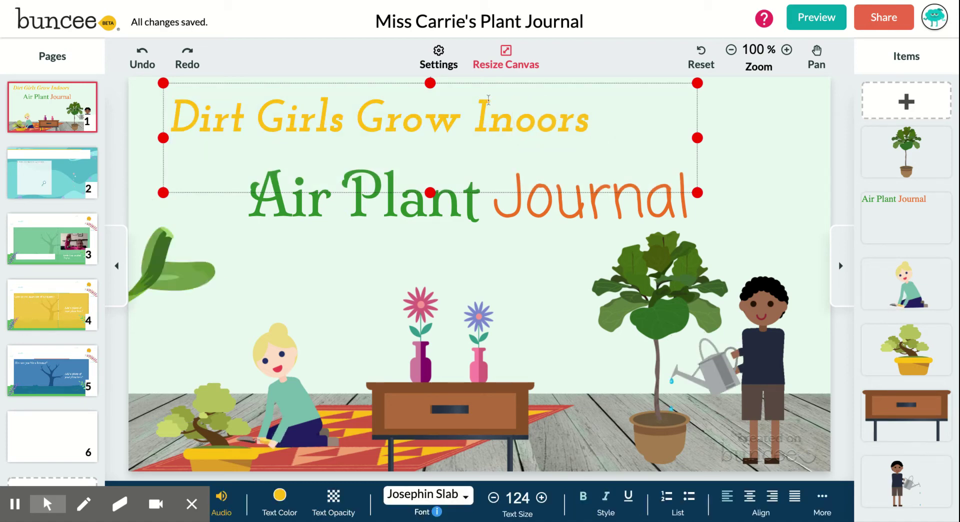
pyautogui.write('d')
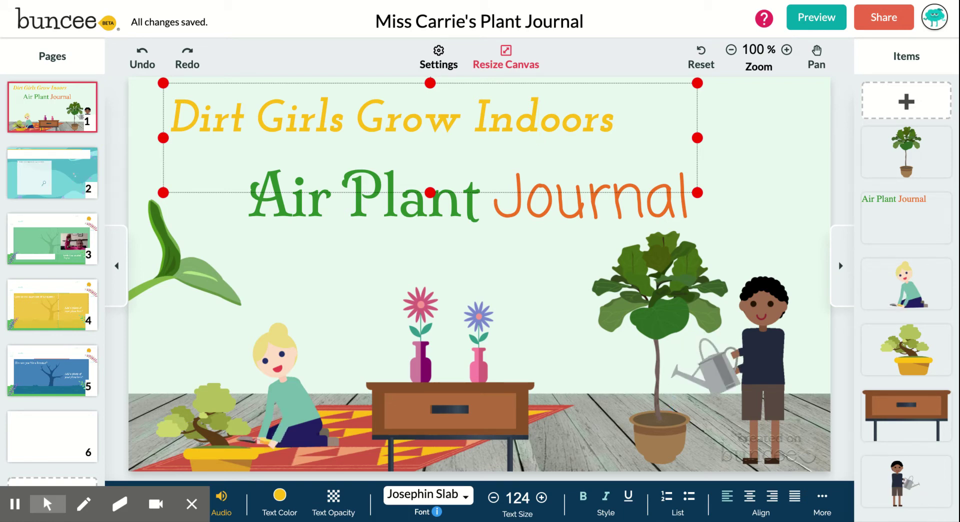
pyautogui.press('Down')
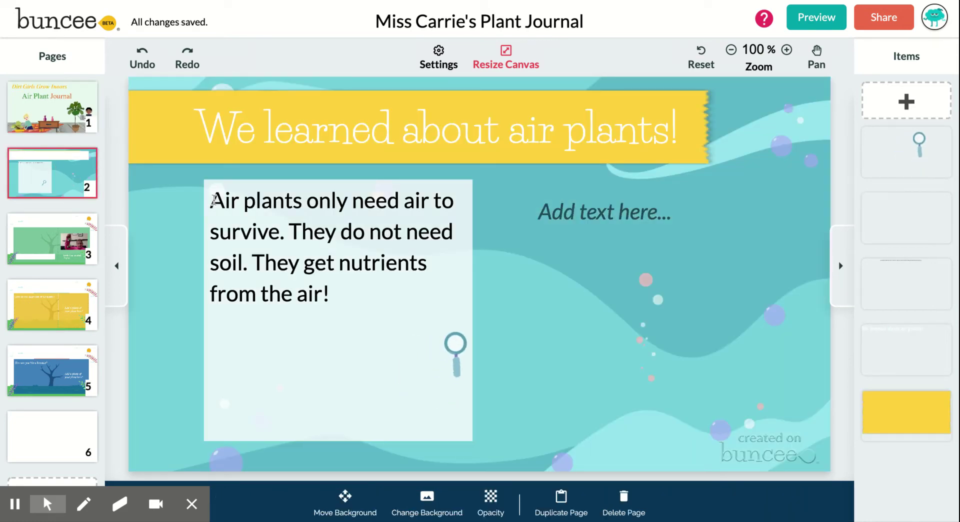
# Nudge the air plants text box slightly, flip to the title page and back, then preview the journal
pyautogui.moveTo(214, 200)
pyautogui.mouseDown()
pyautogui.moveTo(336, 293)
pyautogui.moveTo(250, 220)
pyautogui.moveTo(205, 205)
pyautogui.mouseUp()
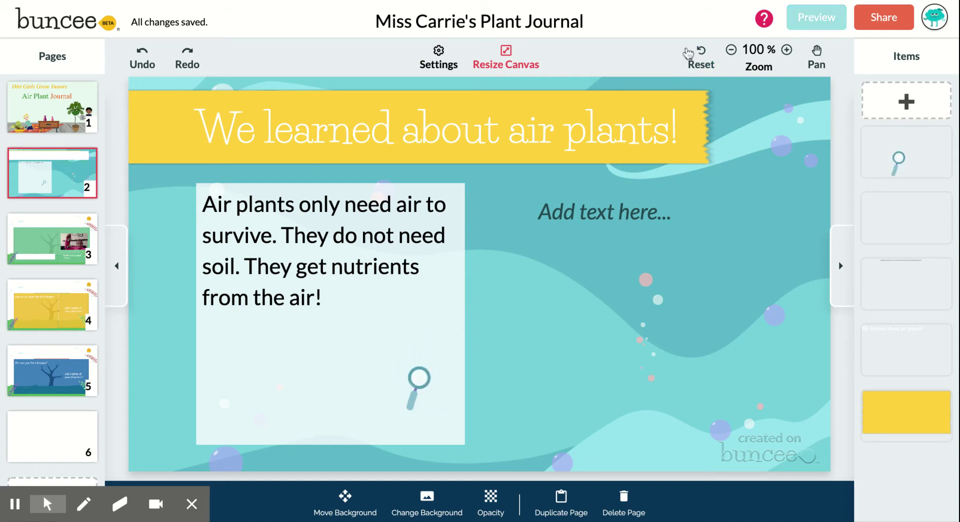
pyautogui.press('Up')
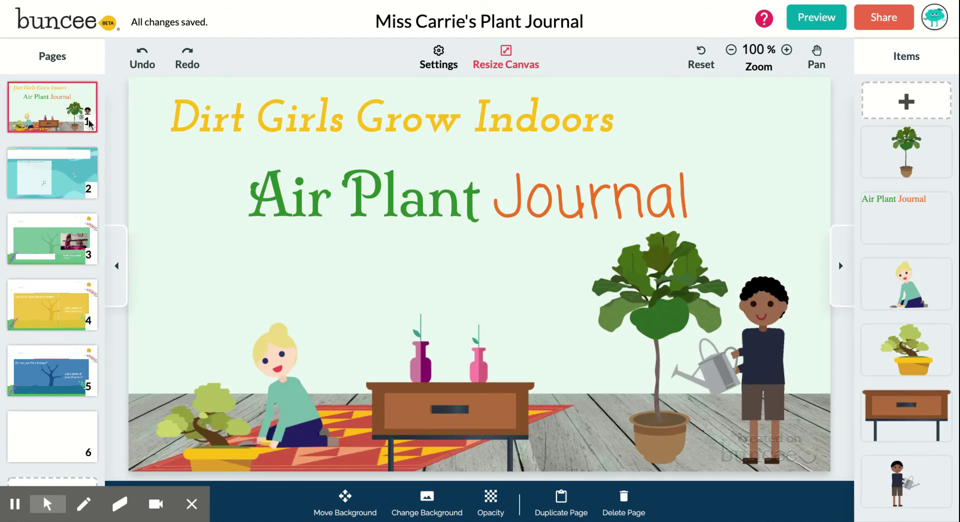
pyautogui.press('Down')
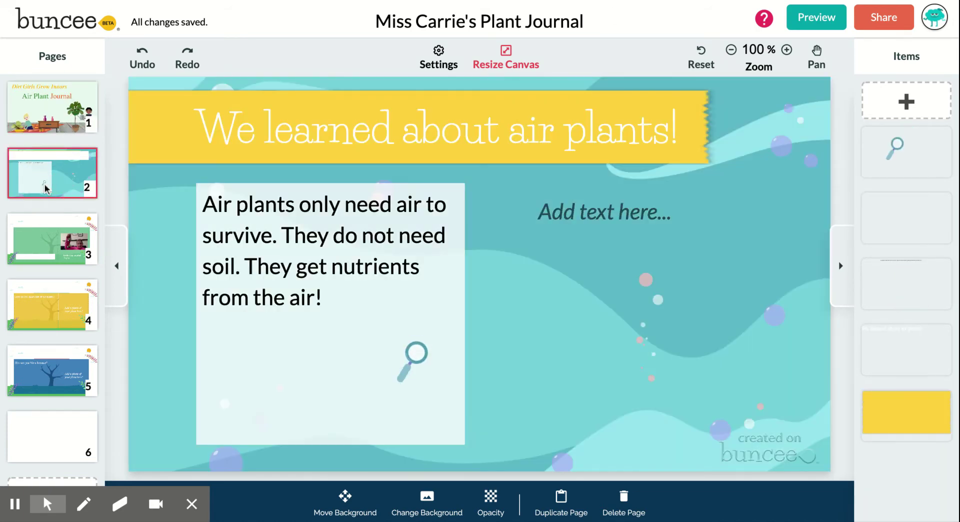
pyautogui.click(826, 20)
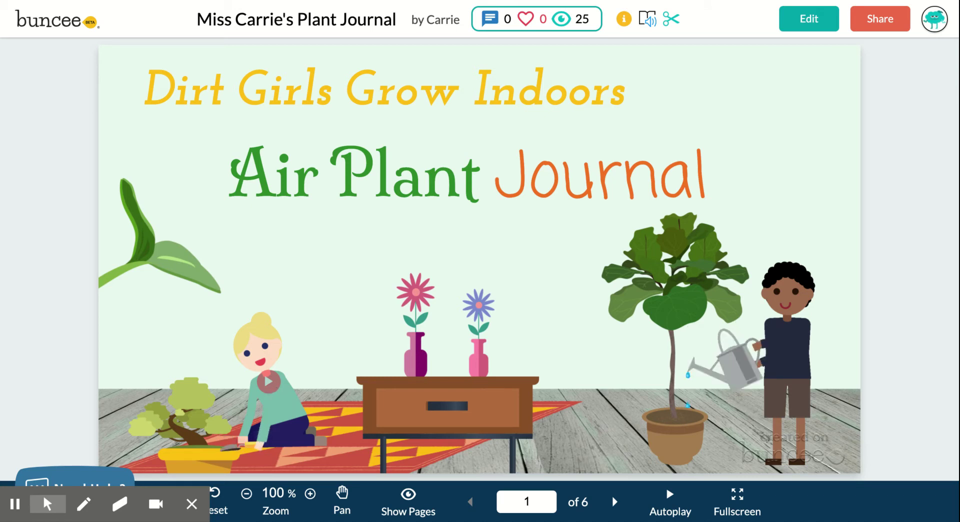
# Play the title page narration from the button on the girl's sweater
pyautogui.click(269, 381)
# On preview page 2, have the air plants text read aloud from the speaker icon, then return to editing
pyautogui.click(614, 501)
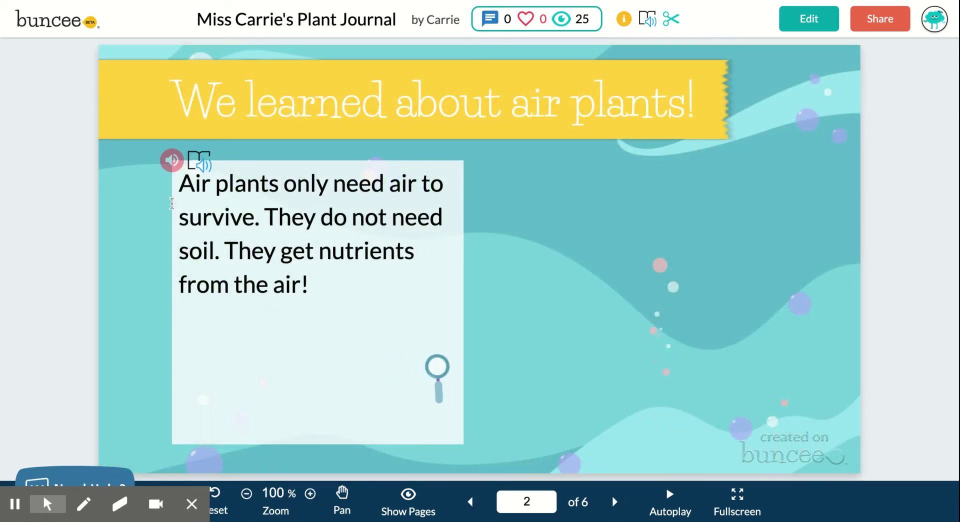
pyautogui.moveTo(185, 165)
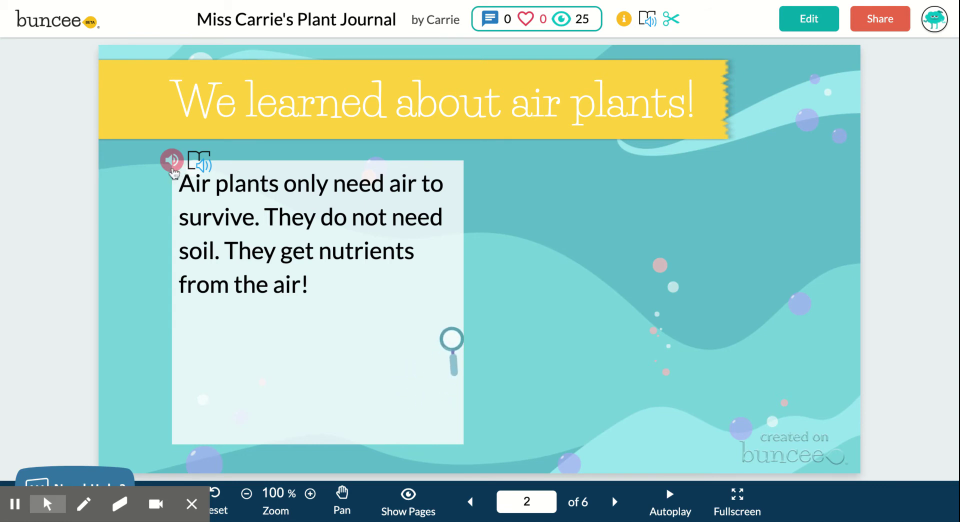
pyautogui.click(172, 160)
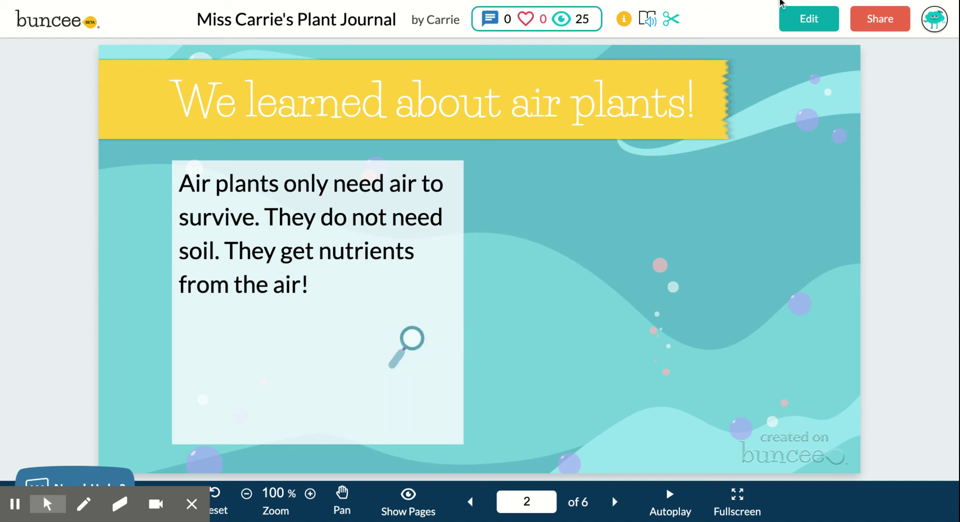
pyautogui.click(808, 20)
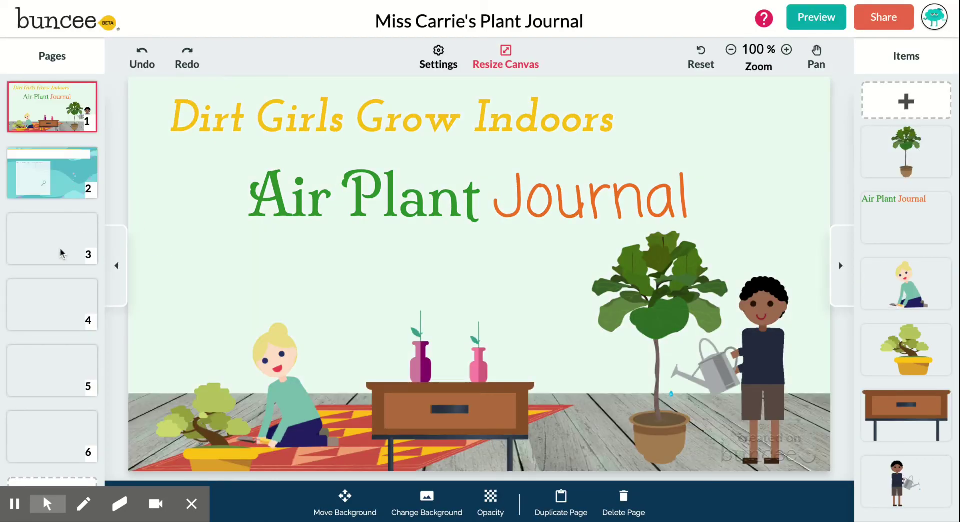
# Record a narration for the air plants text box on page 2, upload it and add it to the box
pyautogui.click(61, 252)
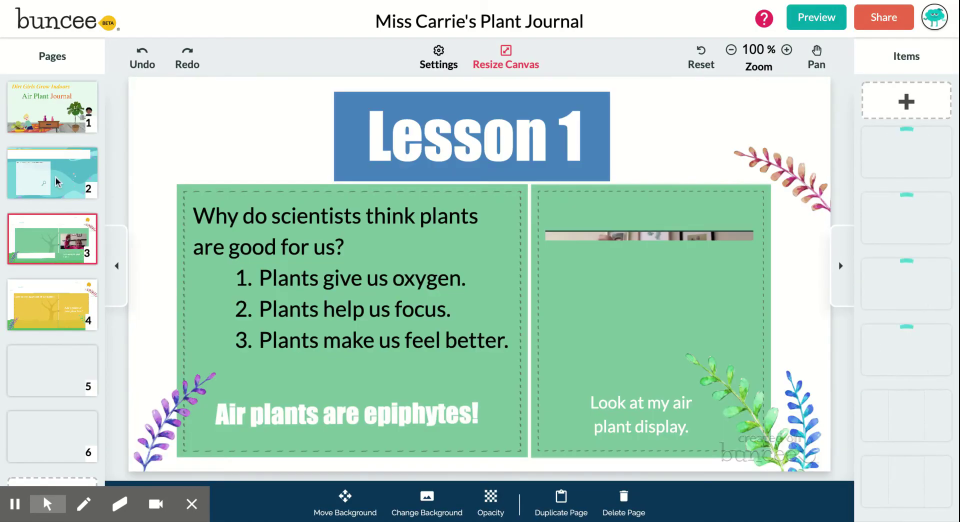
pyautogui.click(55, 176)
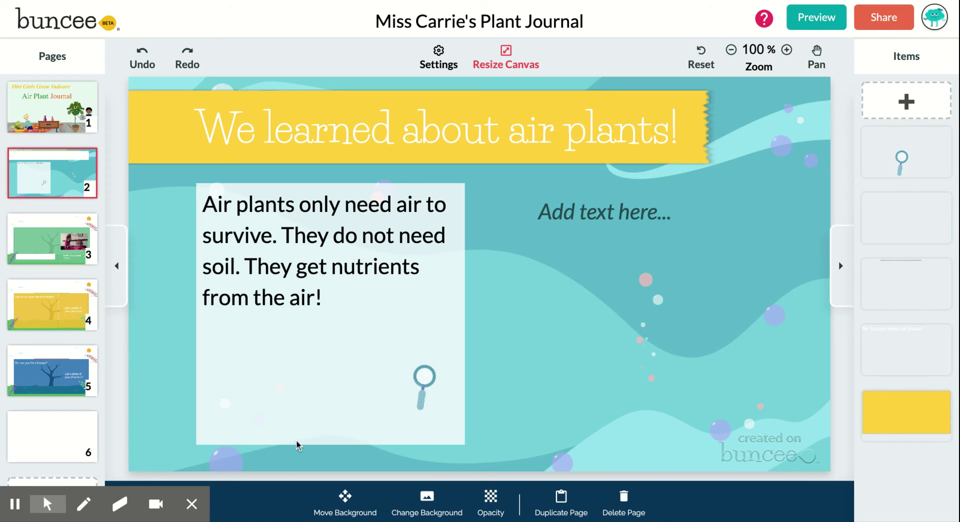
pyautogui.click(255, 508)
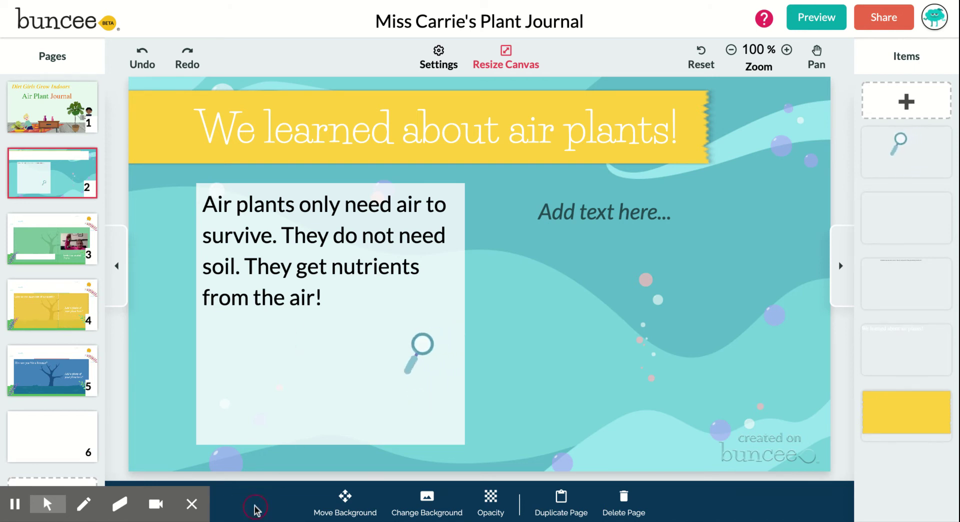
pyautogui.click(311, 330)
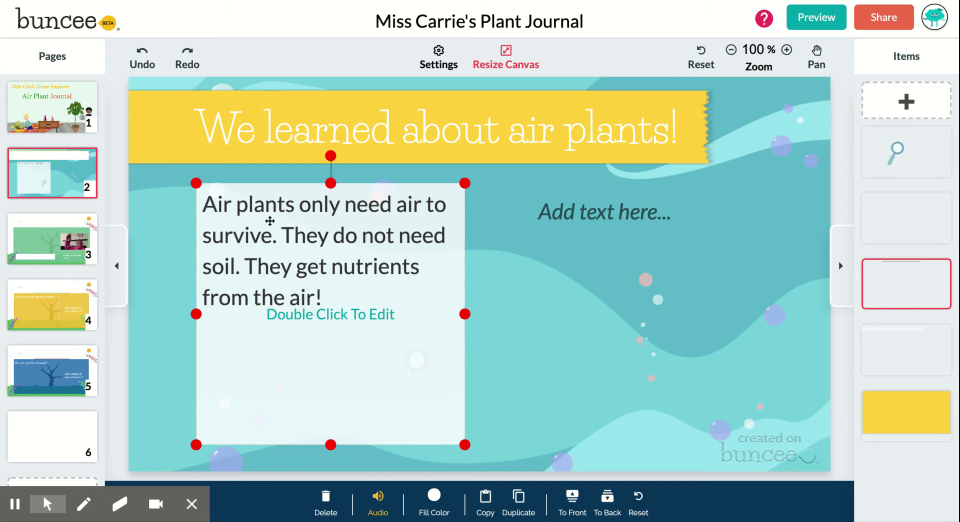
pyautogui.click(383, 508)
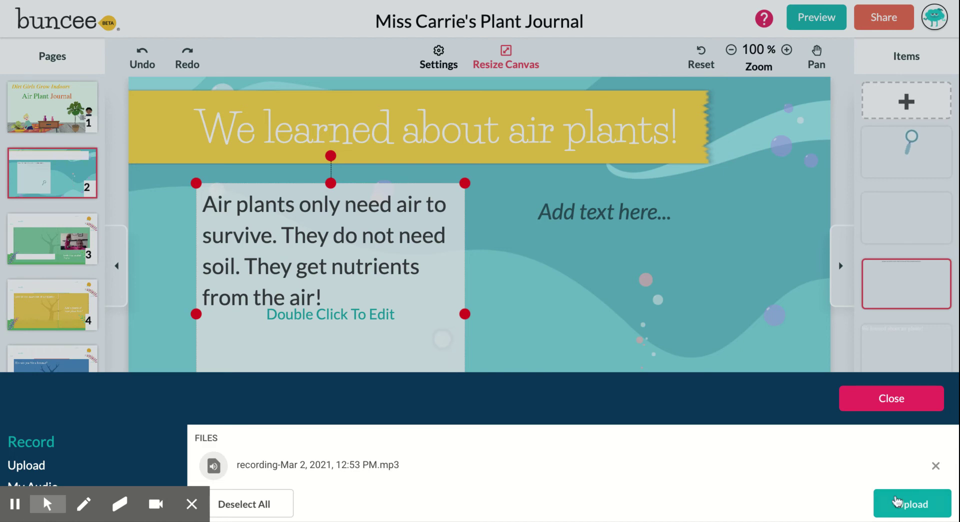
pyautogui.click(897, 500)
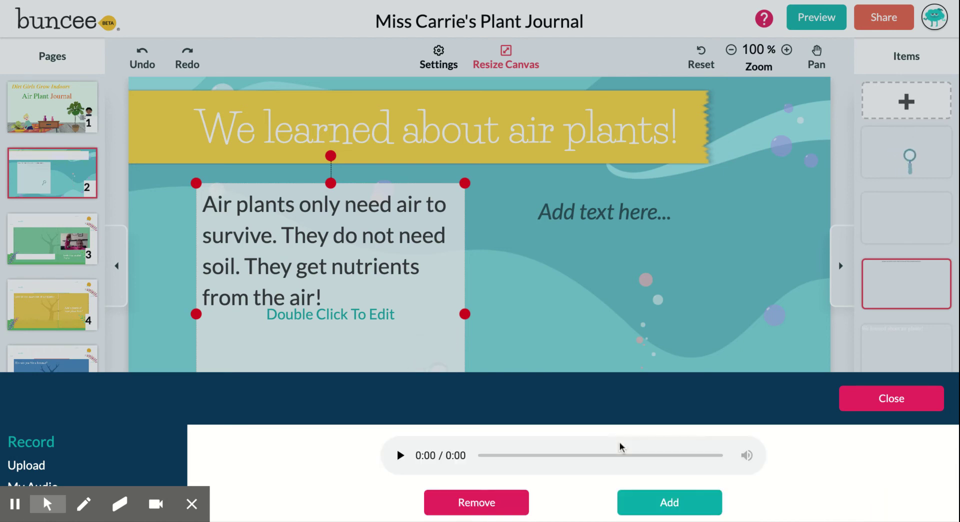
pyautogui.click(664, 504)
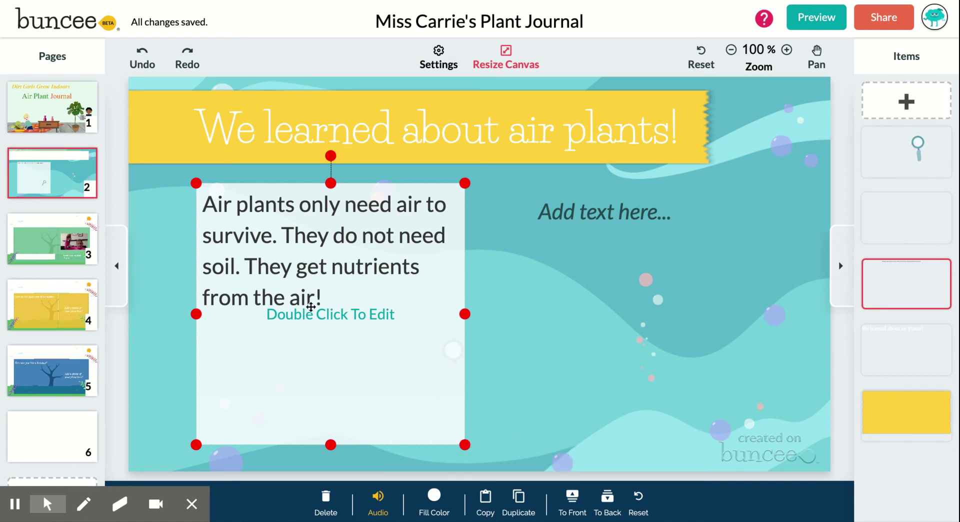
# Preview page 2, play the text box's new narration, and open the paragraph in Immersive Reader
pyautogui.click(815, 19)
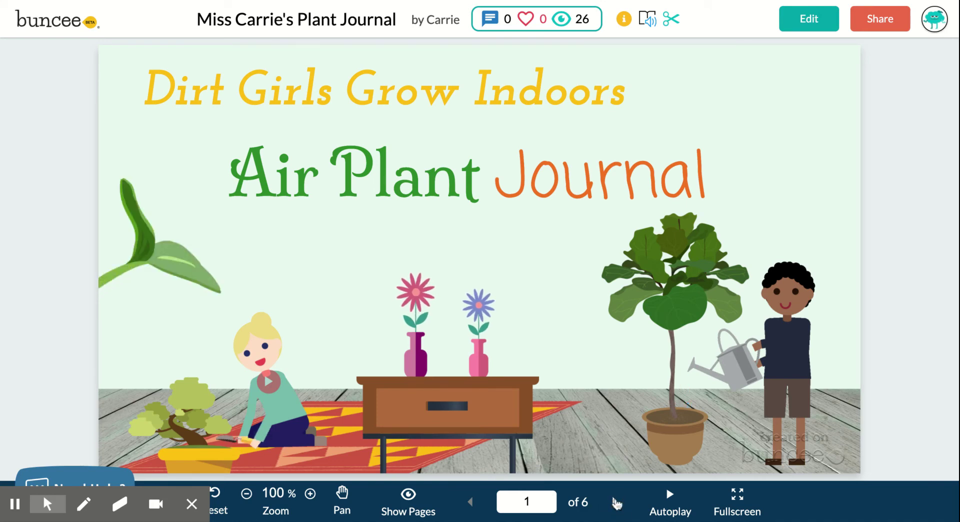
pyautogui.click(617, 504)
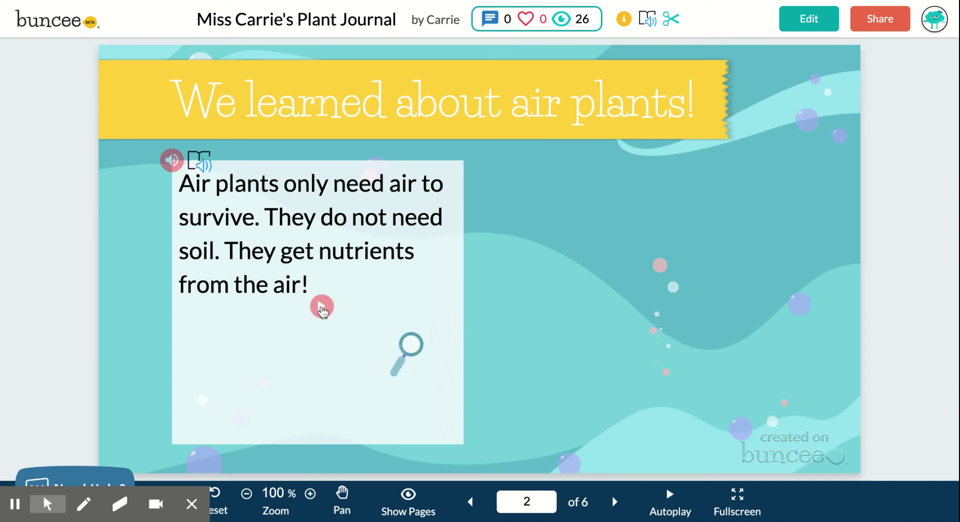
pyautogui.click(323, 309)
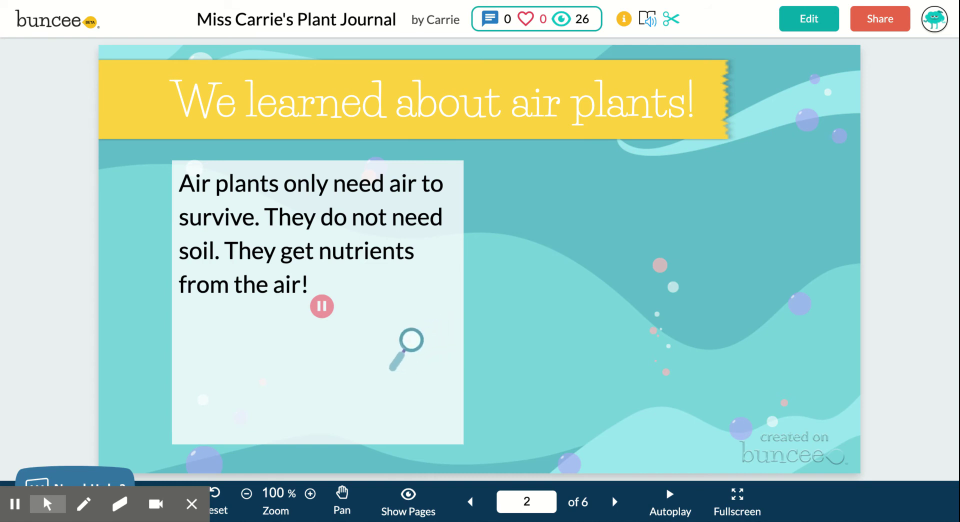
pyautogui.moveTo(225, 177)
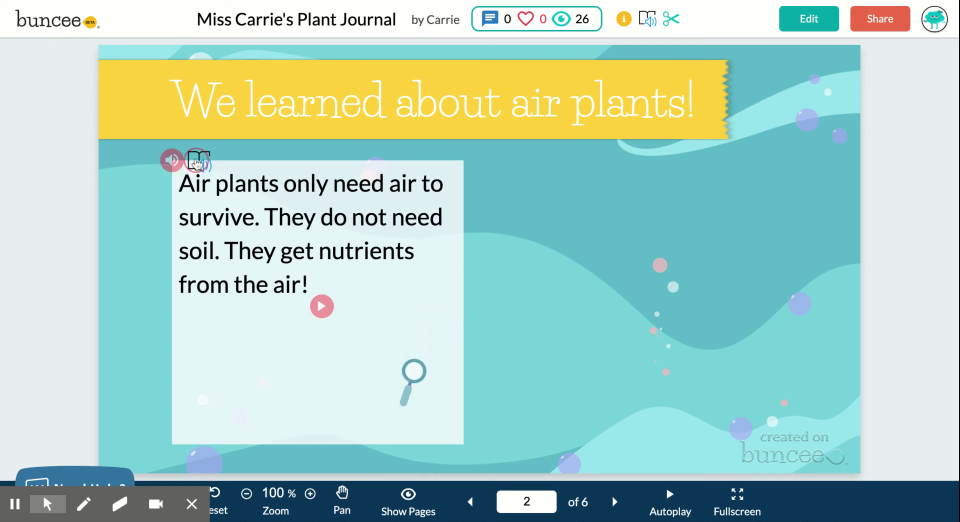
pyautogui.click(197, 165)
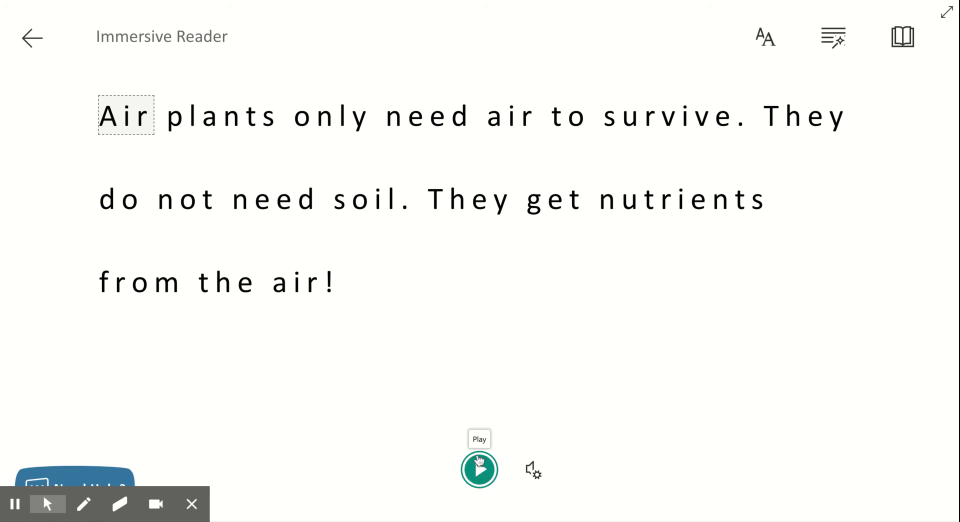
# Play the air plants text in Immersive Reader, then exit back to the page 2 slide
pyautogui.click(481, 470)
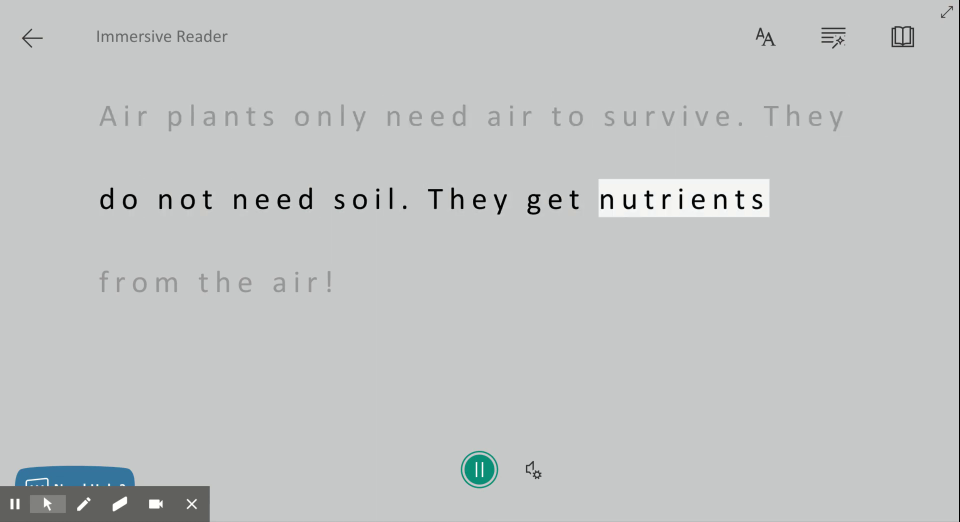
pyautogui.click(32, 39)
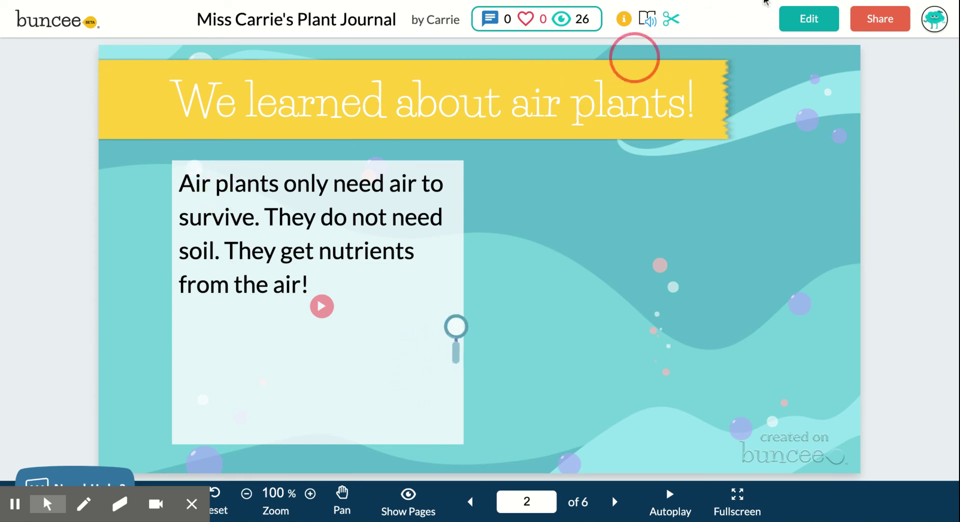
# Return to the editor and jump to the page 3 'Lesson 1' slide
pyautogui.click(818, 23)
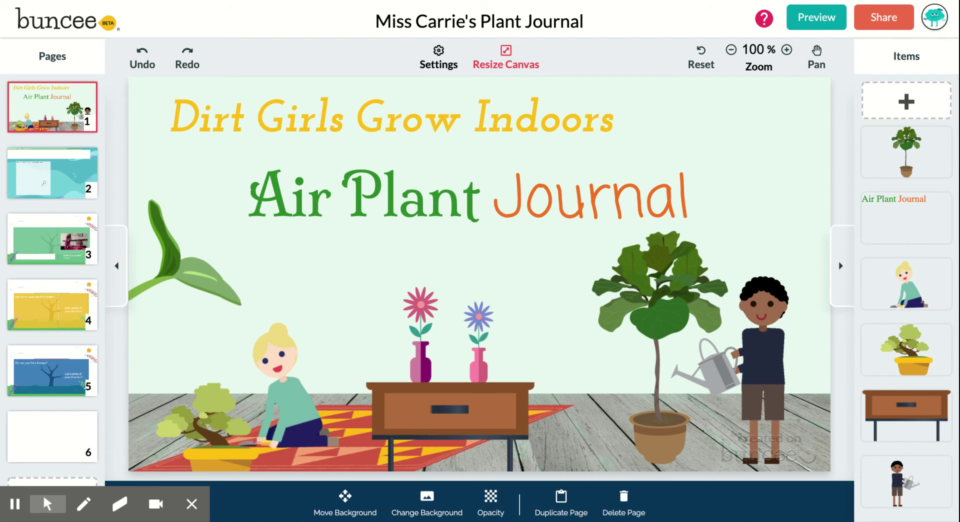
pyautogui.click(32, 245)
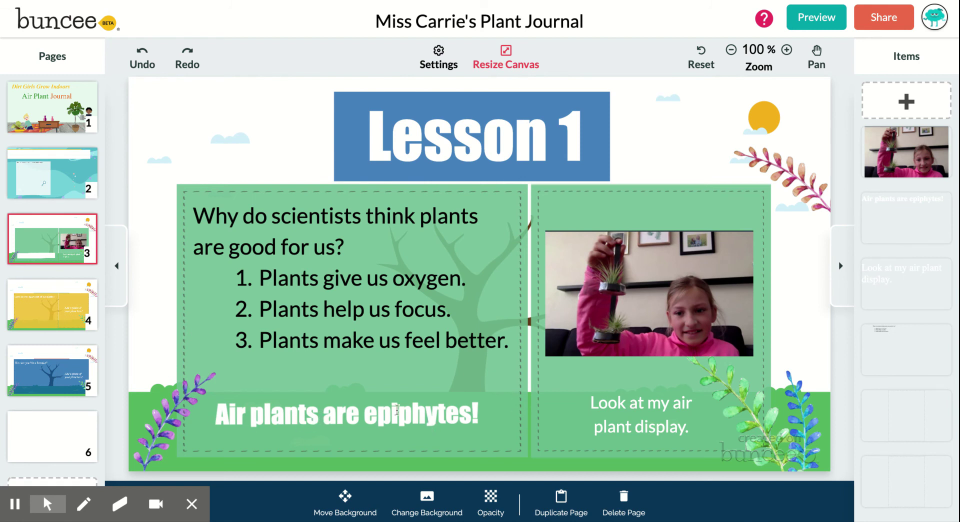
# Inspect the Lesson 1 question text and air plant video, then bring up the add-item choices
pyautogui.click(234, 259)
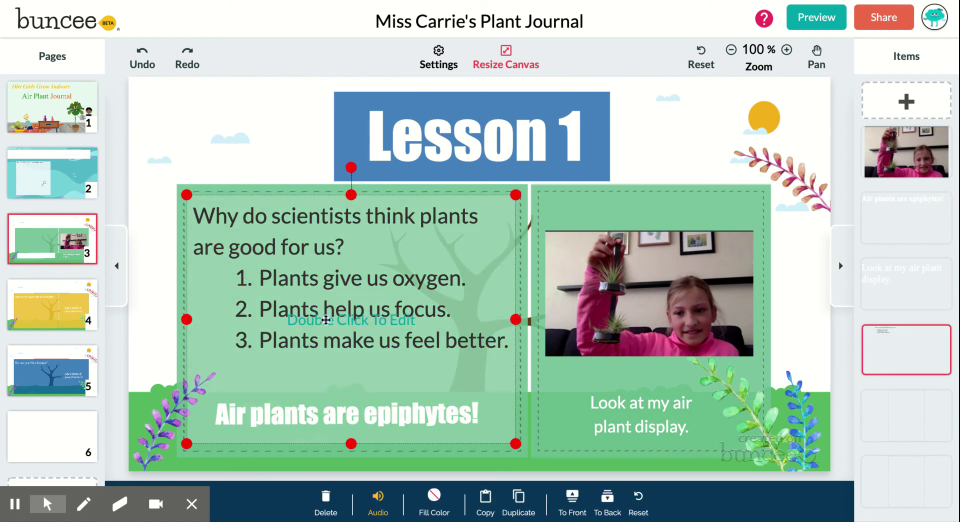
pyautogui.doubleClick(347, 321)
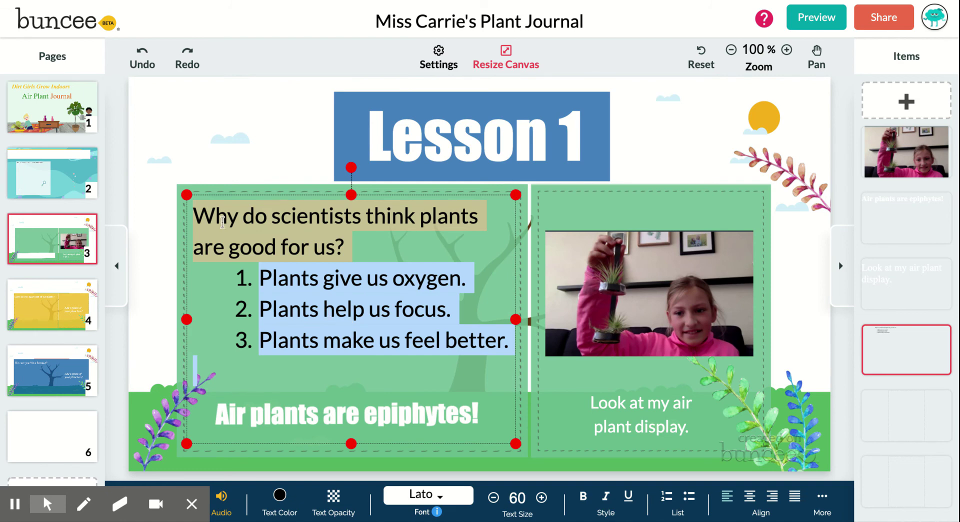
pyautogui.click(370, 250)
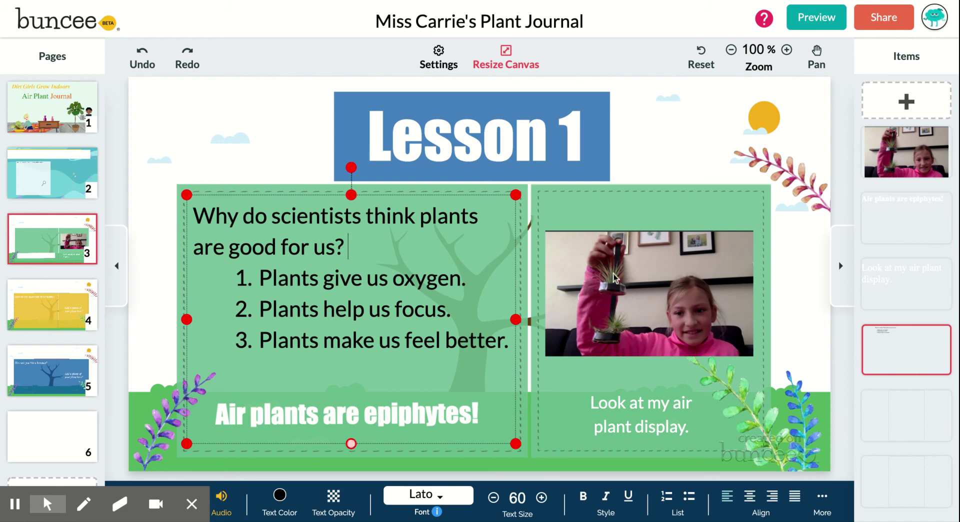
pyautogui.click(635, 272)
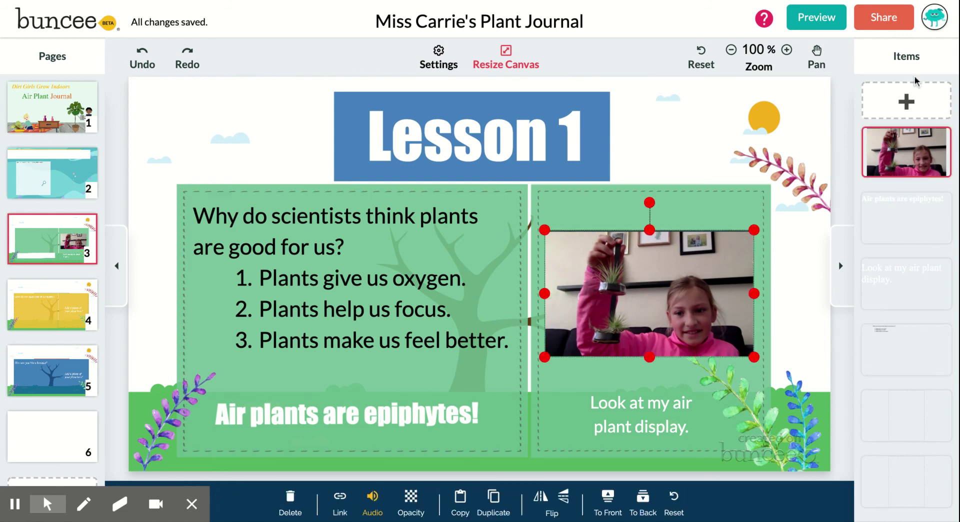
pyautogui.click(906, 102)
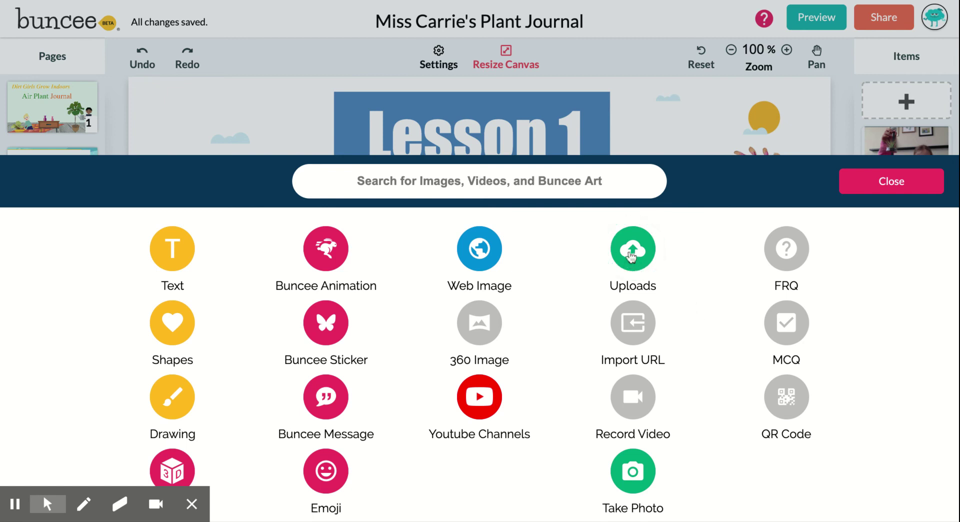
# Look at the Uploads file picker, close the add-item panel unchanged, and open the Share dialog
pyautogui.click(632, 256)
pyautogui.click(569, 356)
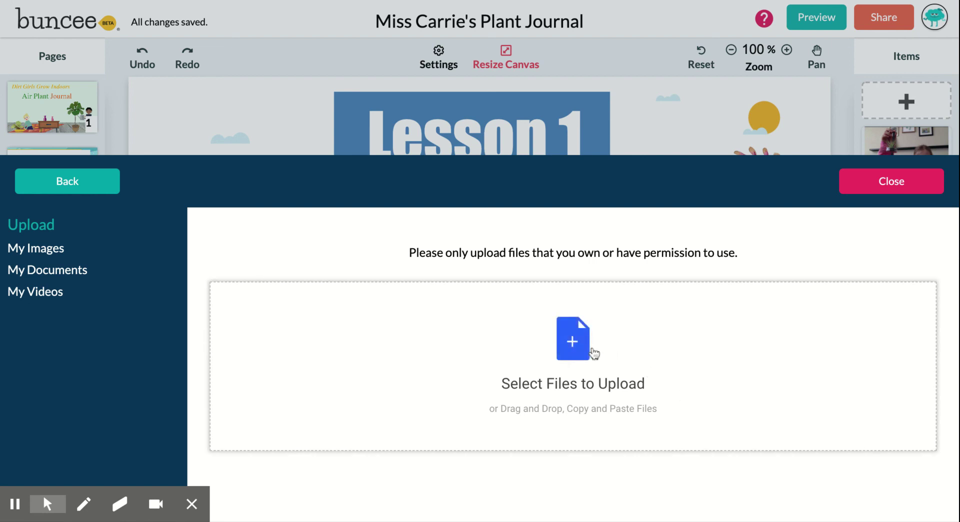
pyautogui.click(594, 353)
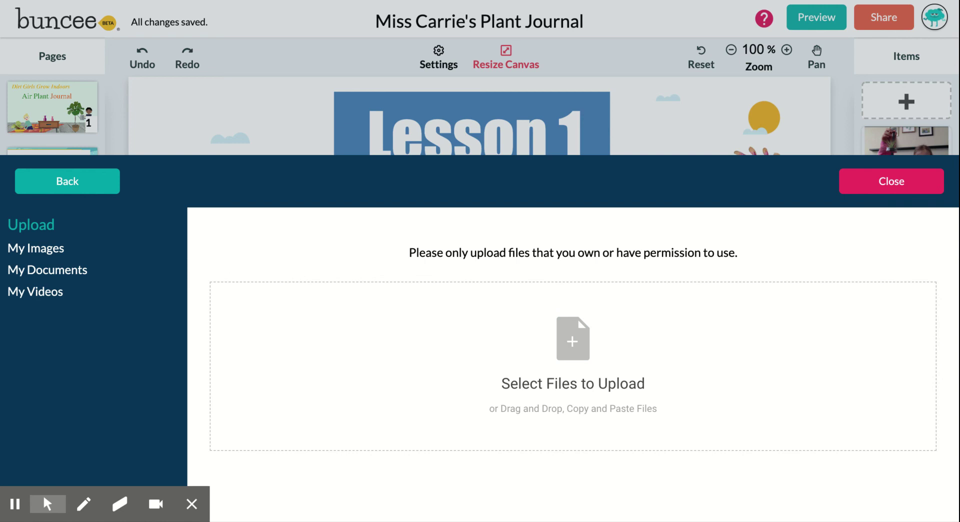
pyautogui.click(871, 182)
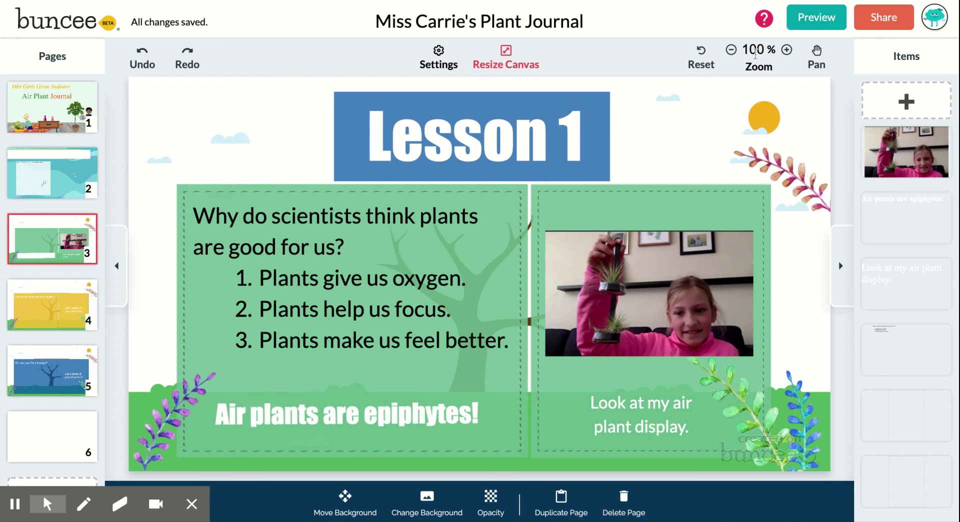
pyautogui.click(884, 21)
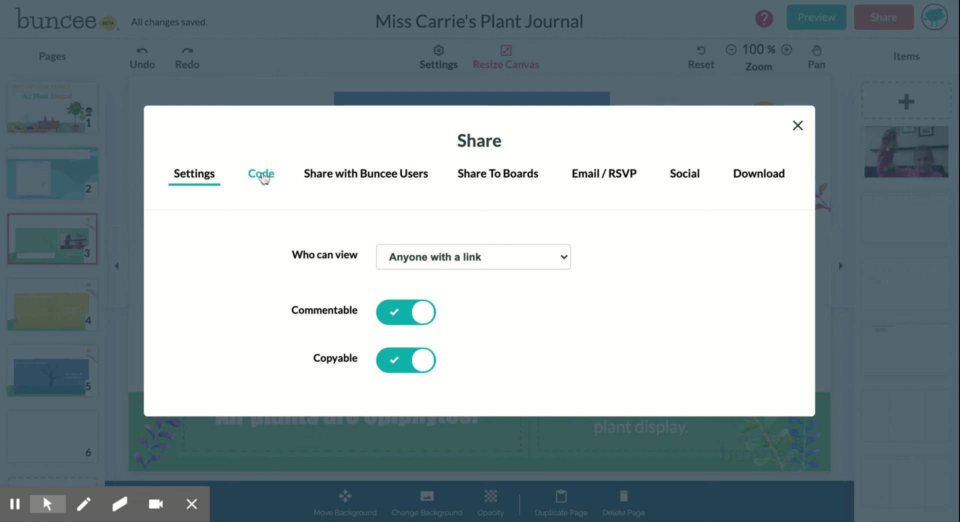
# Copy the journal's link from the Share dialog's Code tab, then close the dialog
pyautogui.click(262, 176)
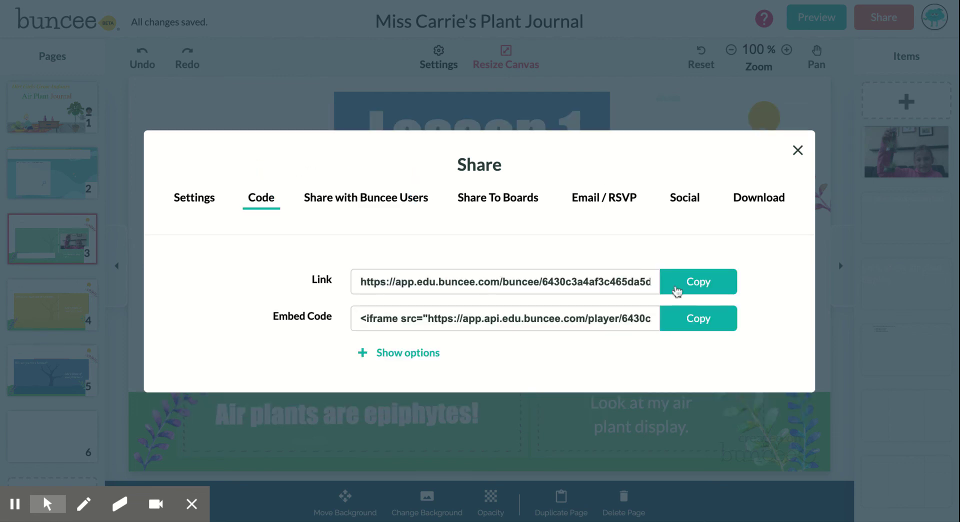
pyautogui.click(689, 288)
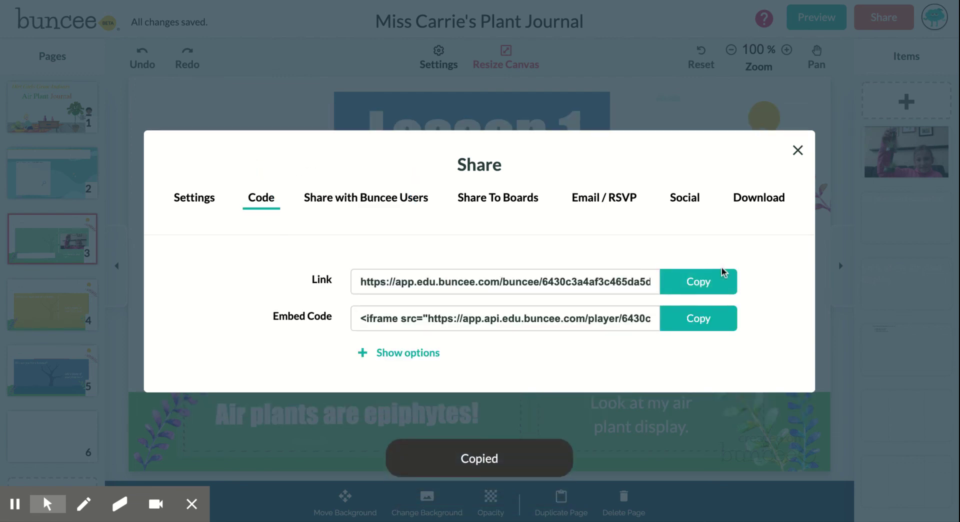
pyautogui.click(798, 150)
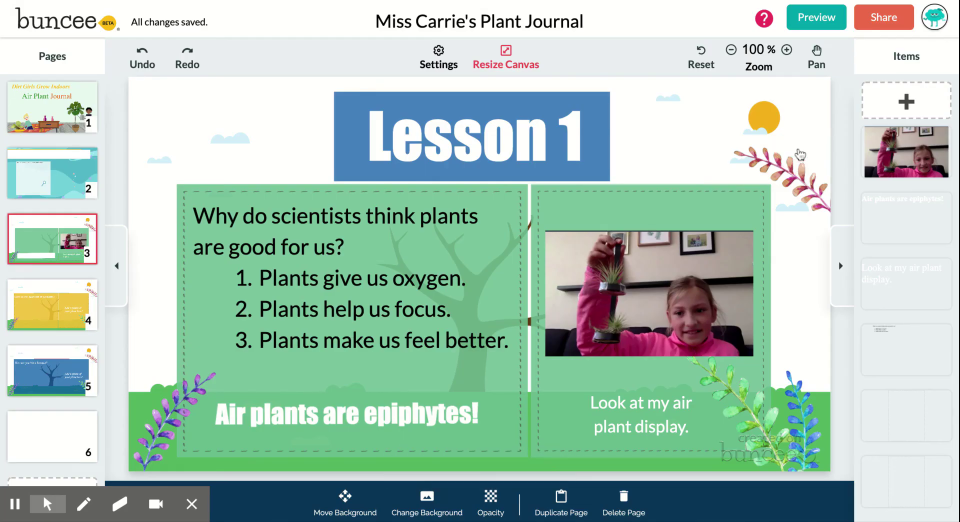